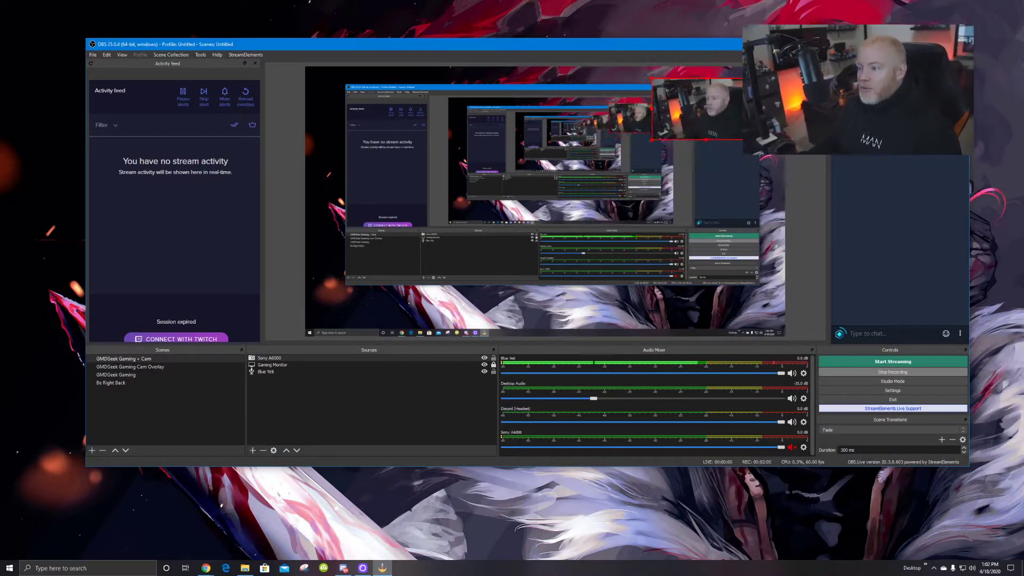
# Step: Reposition the Sony A6000 camera source toward the upper-right corner of the scene and enlarge it
pyautogui.moveTo(754, 184); pyautogui.dragTo(751, 138)
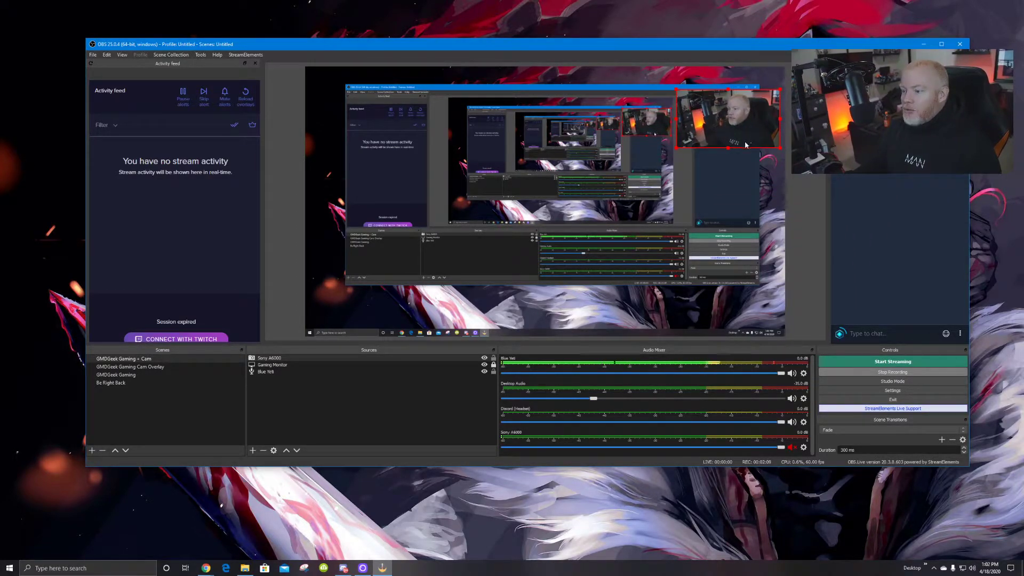
pyautogui.moveTo(675, 145); pyautogui.dragTo(568, 171)
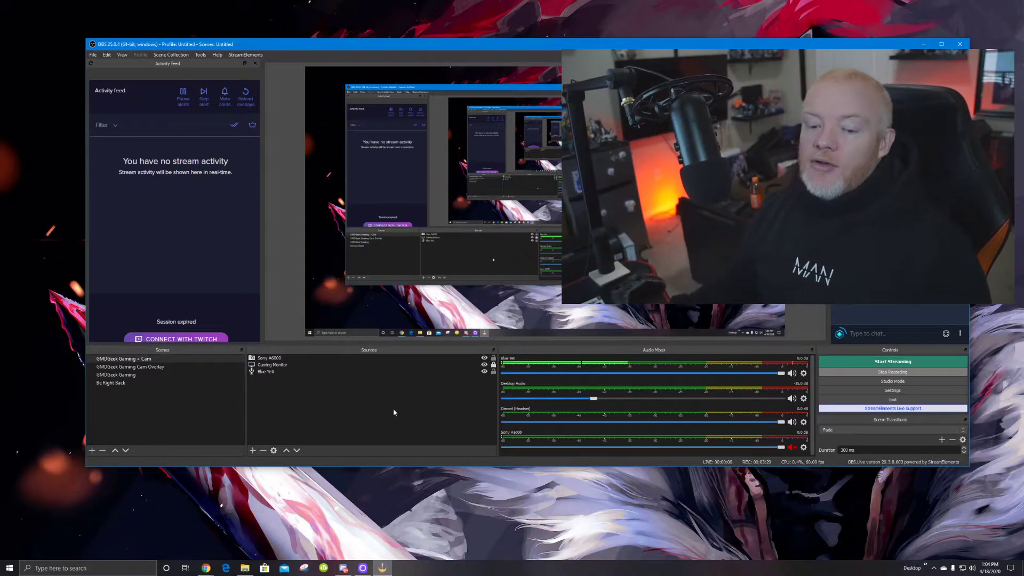
# Step: Add a new Video Capture Device source named Logitech C922 Pro to the GMDGeek Gaming + Cam scene
pyautogui.moveTo(338, 47)
pyautogui.mouseDown()
pyautogui.moveTo(296, 45)
pyautogui.moveTo(334, 22)
pyautogui.moveTo(327, 53)
pyautogui.mouseUp()
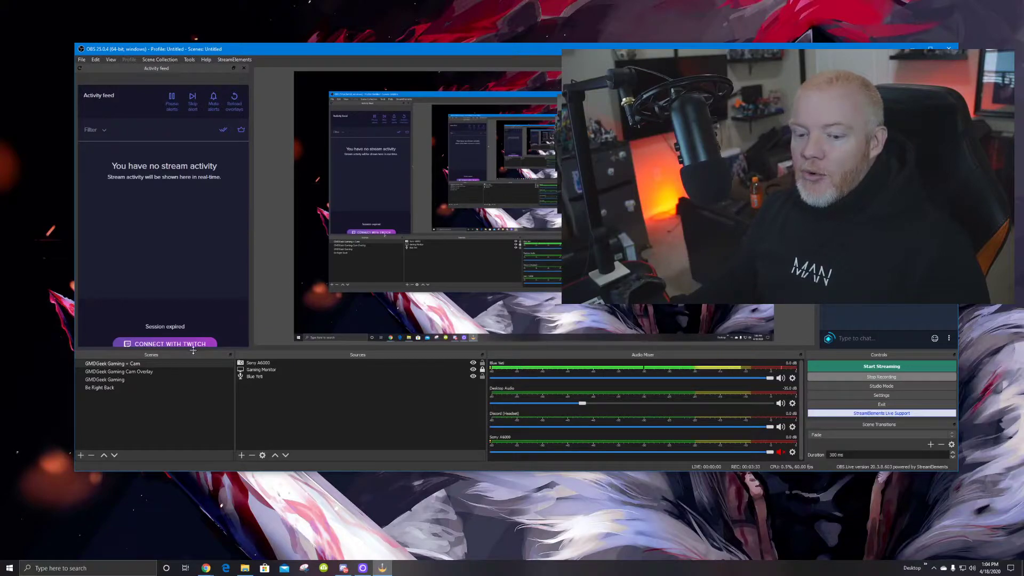
pyautogui.click(180, 366)
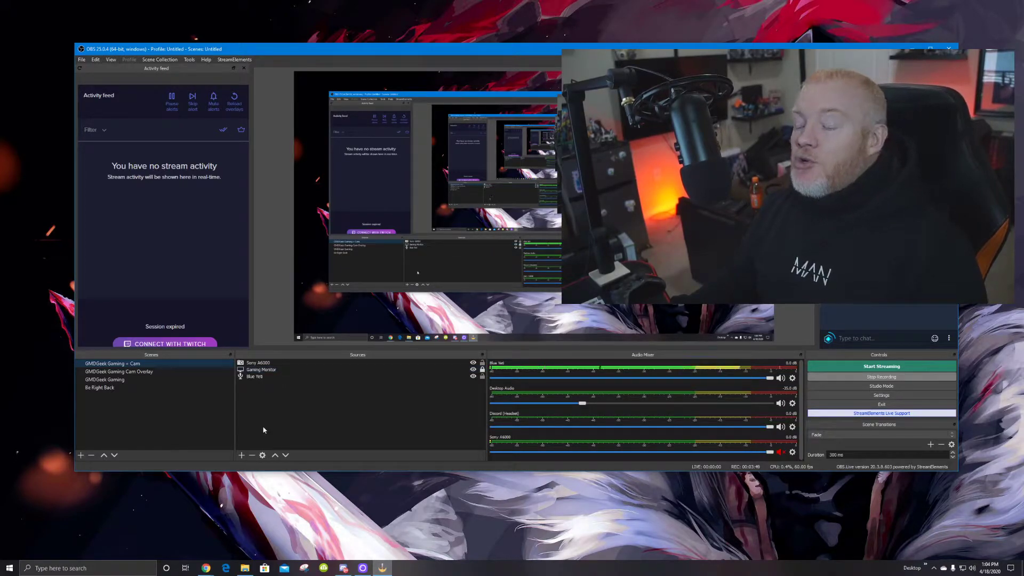
pyautogui.click(241, 455)
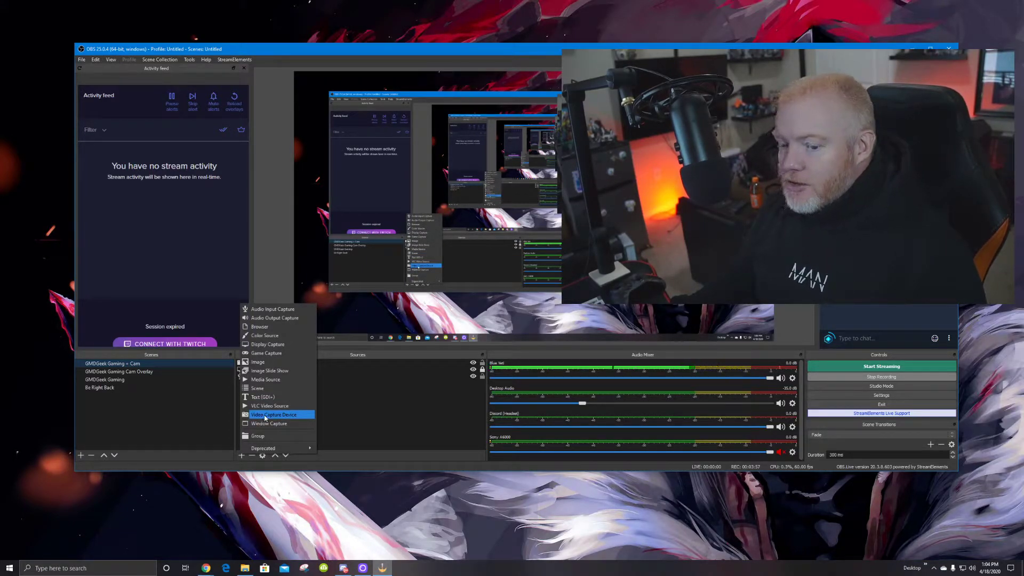
pyautogui.click(265, 416)
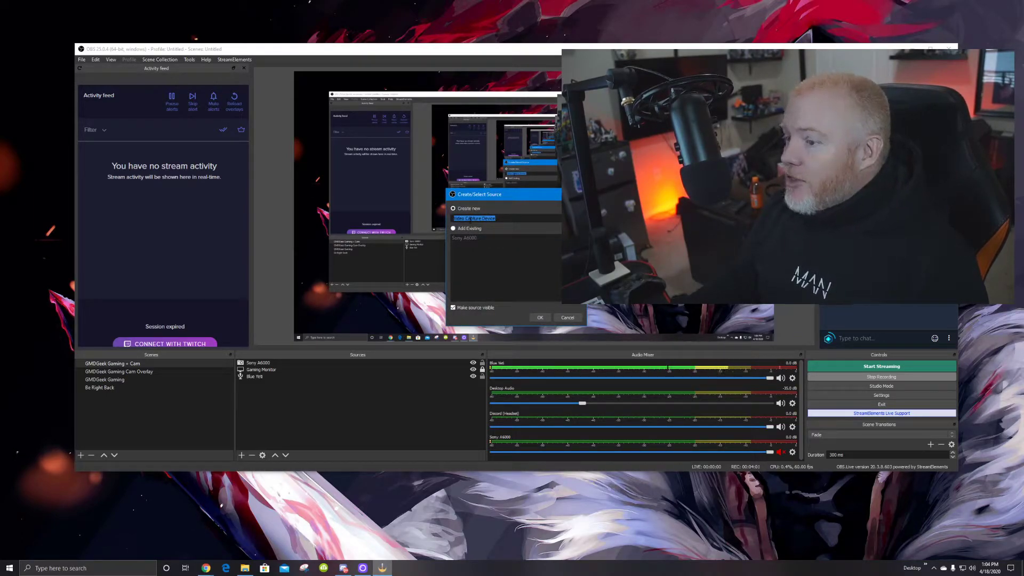
pyautogui.write('Logitech C922 Pro')
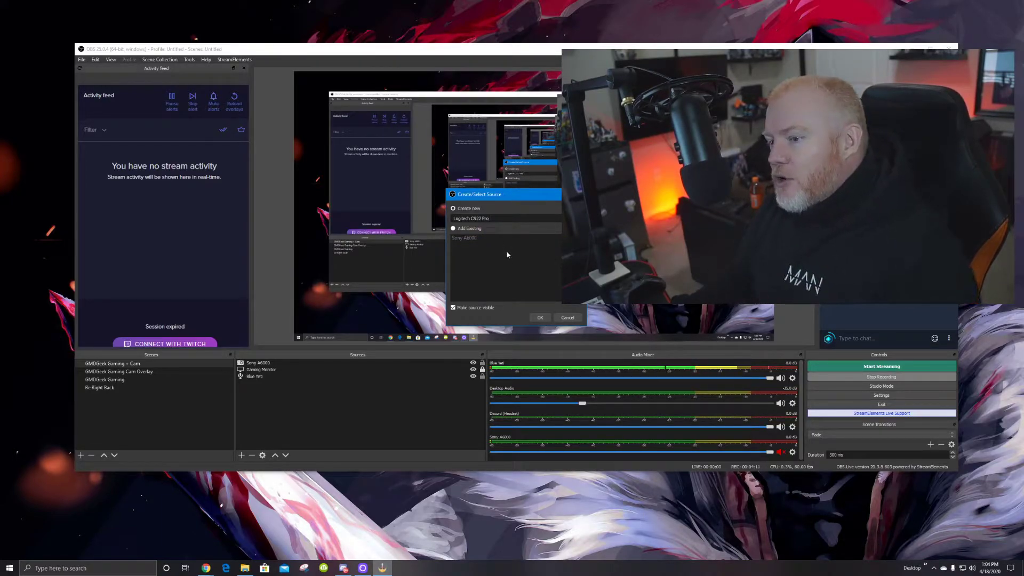
pyautogui.click(545, 318)
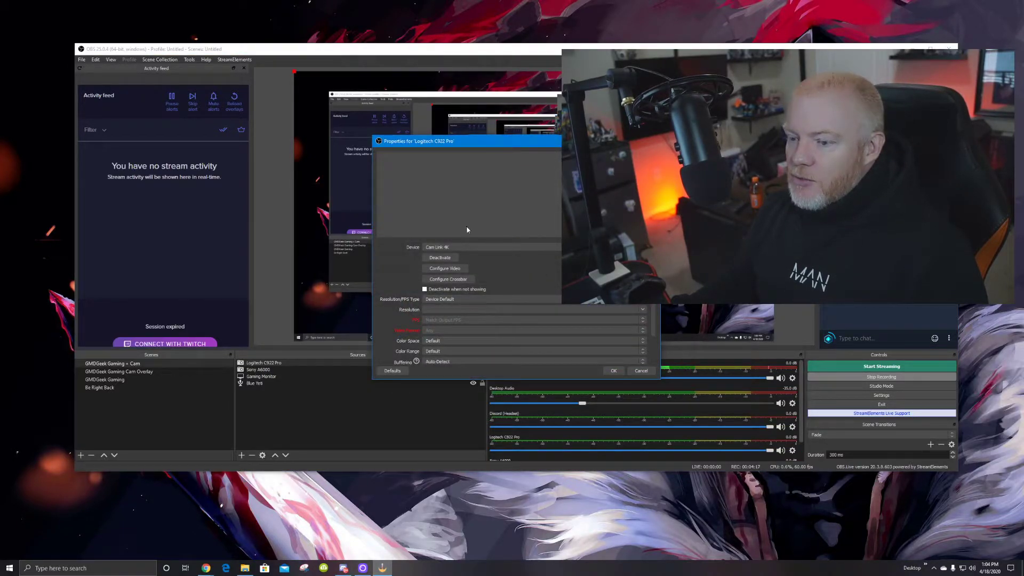
# Step: Set the Logitech C922 Pro source's capture device to c922 Pro Stream Webcam
pyautogui.moveTo(529, 145); pyautogui.dragTo(419, 114)
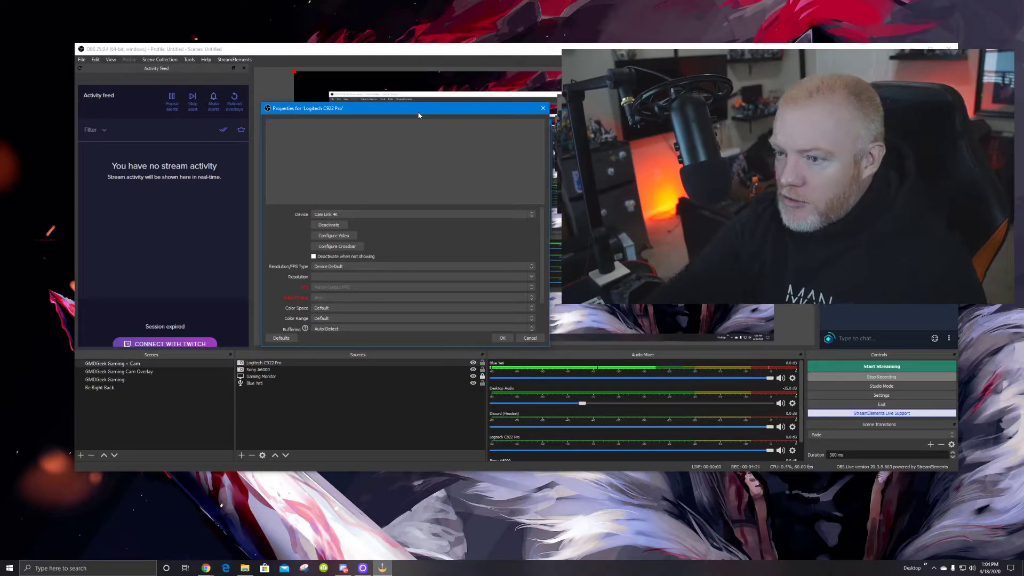
pyautogui.click(400, 216)
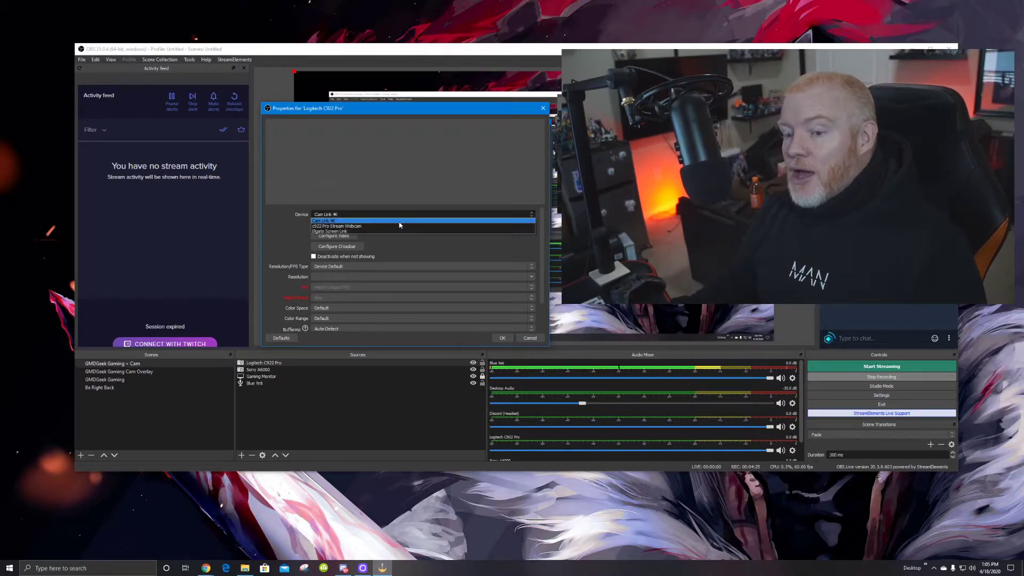
pyautogui.click(296, 215)
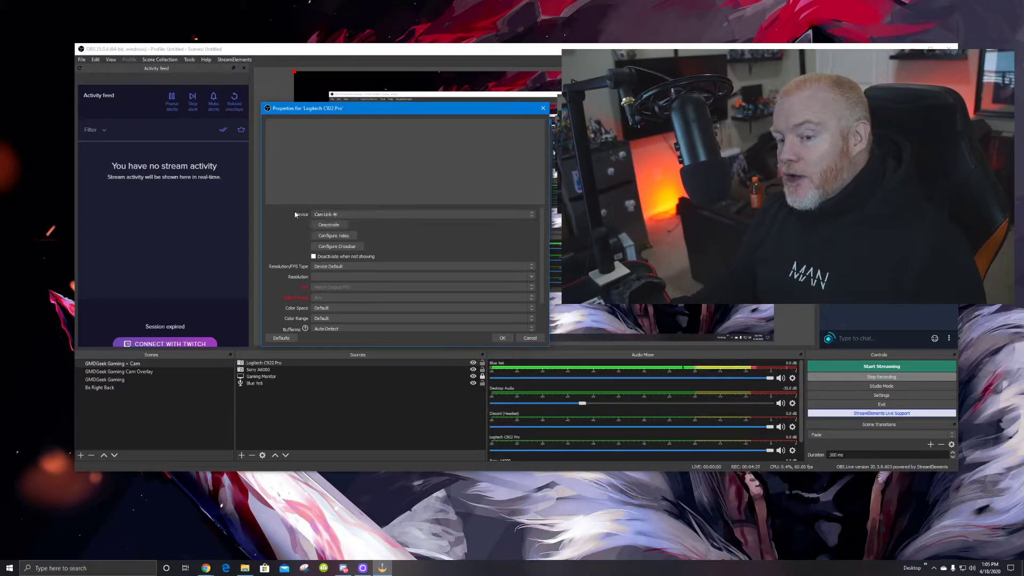
pyautogui.click(327, 216)
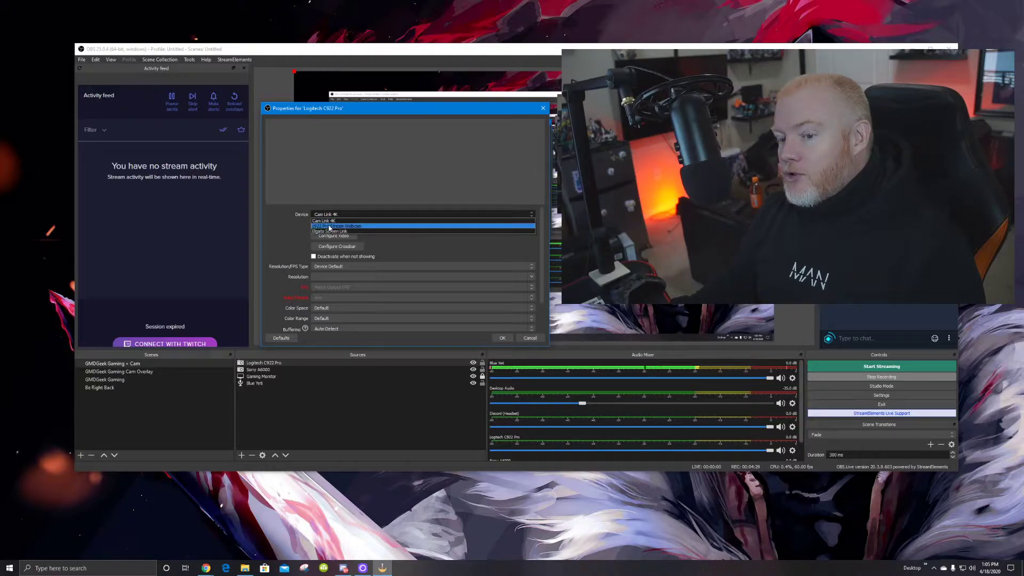
pyautogui.click(329, 227)
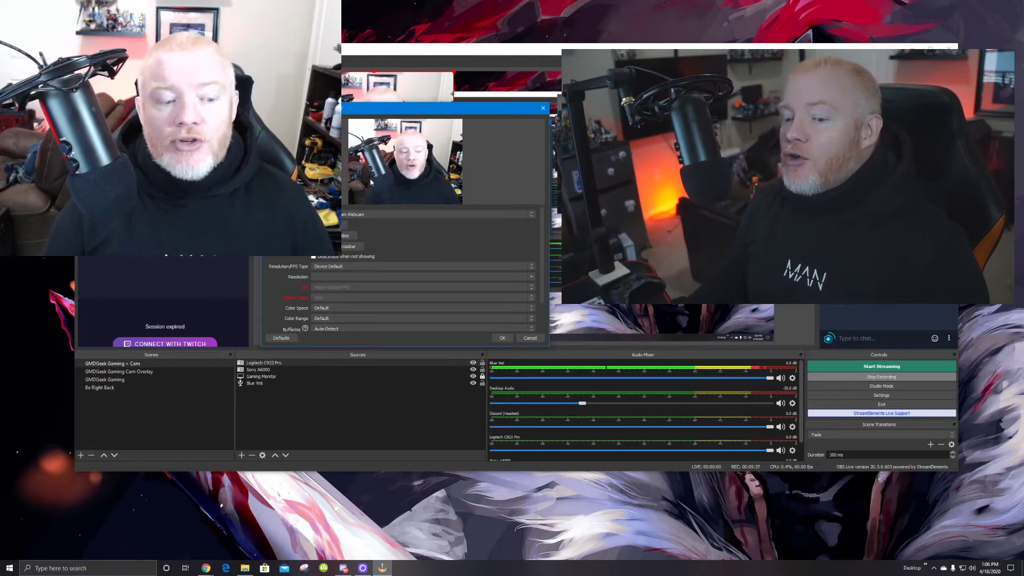
# Step: Switch the webcam source's Resolution/FPS Type to Custom and set its resolution to 1920x1080
pyautogui.click(334, 269)
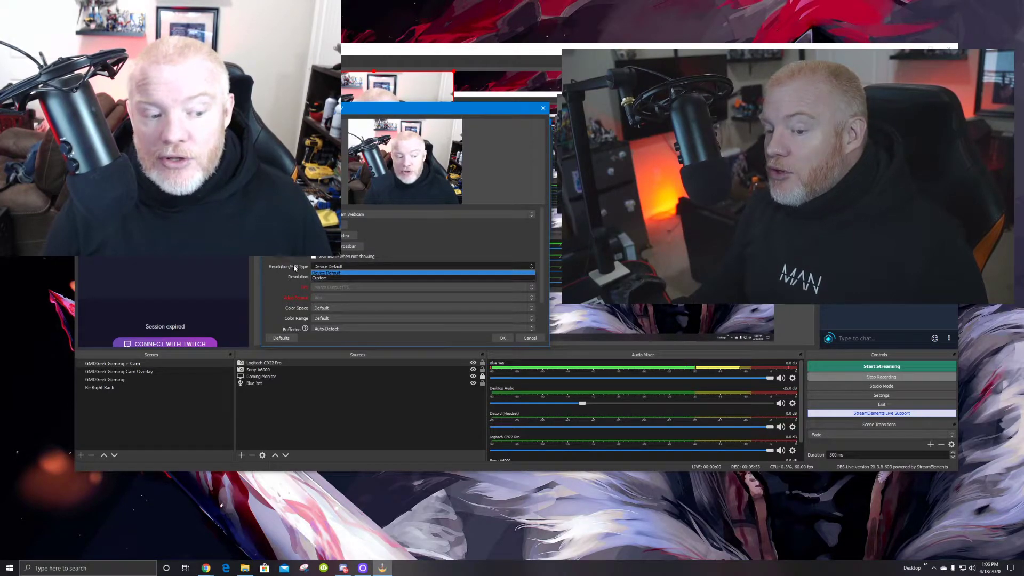
pyautogui.click(324, 278)
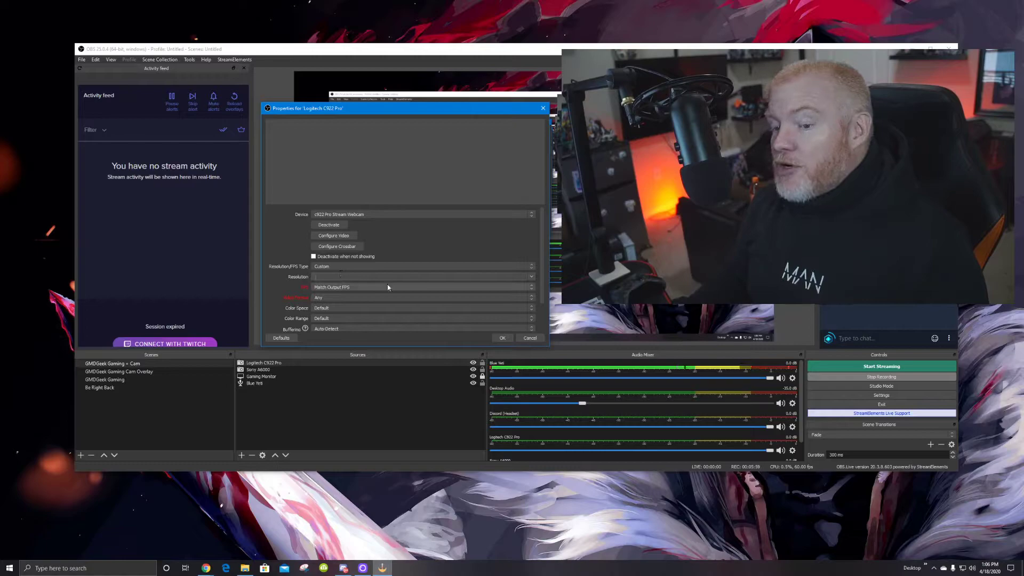
pyautogui.click(533, 277)
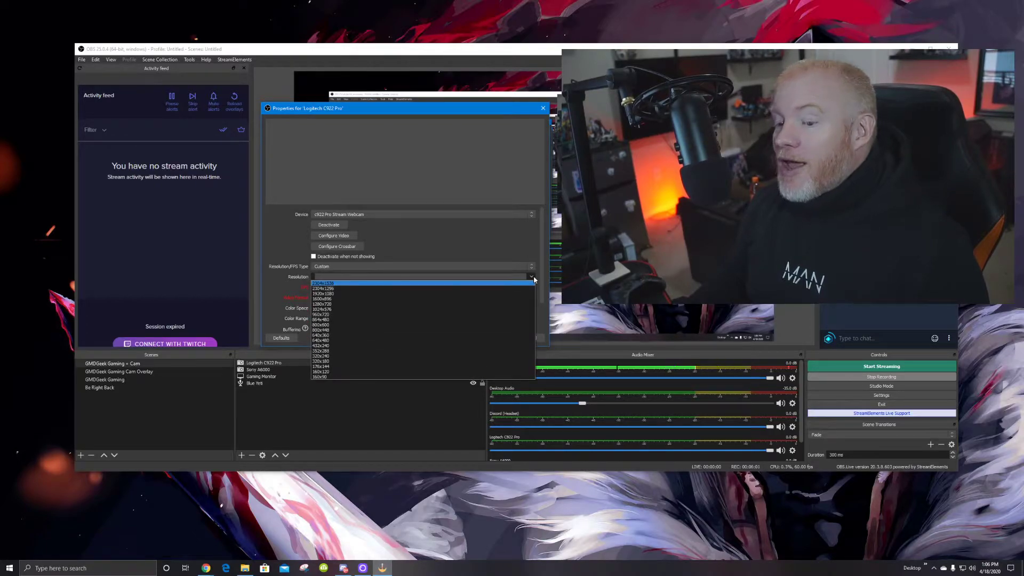
pyautogui.click(507, 294)
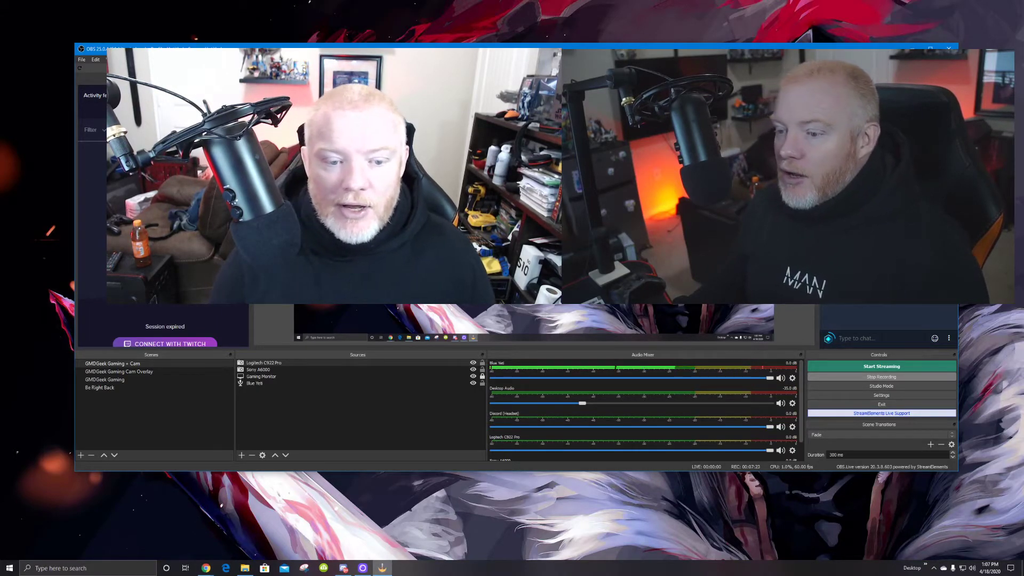
# Step: Hide the Logitech C922 Pro source and remove it from the scene
pyautogui.click(462, 363)
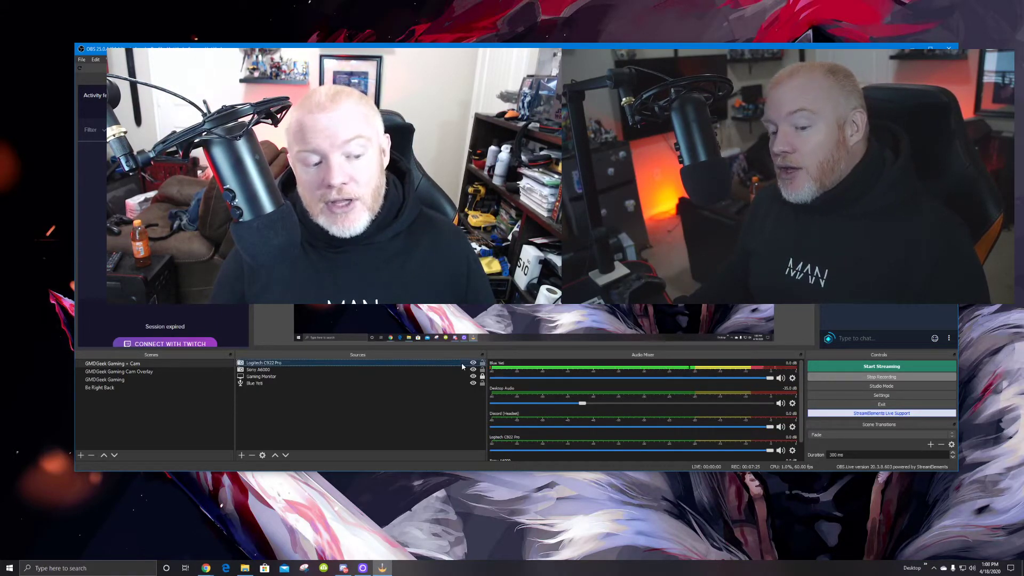
pyautogui.click(472, 363)
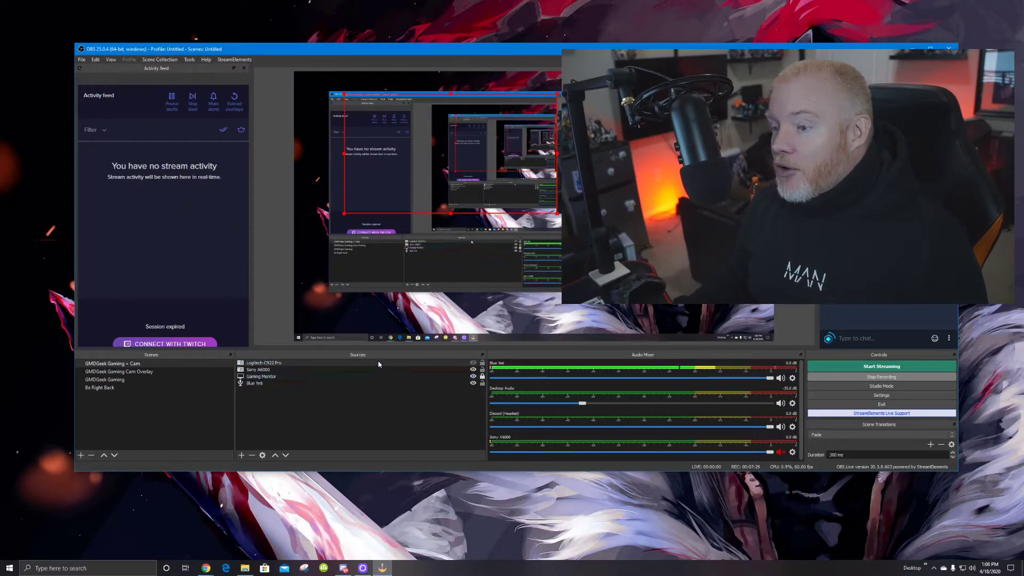
pyautogui.click(350, 364)
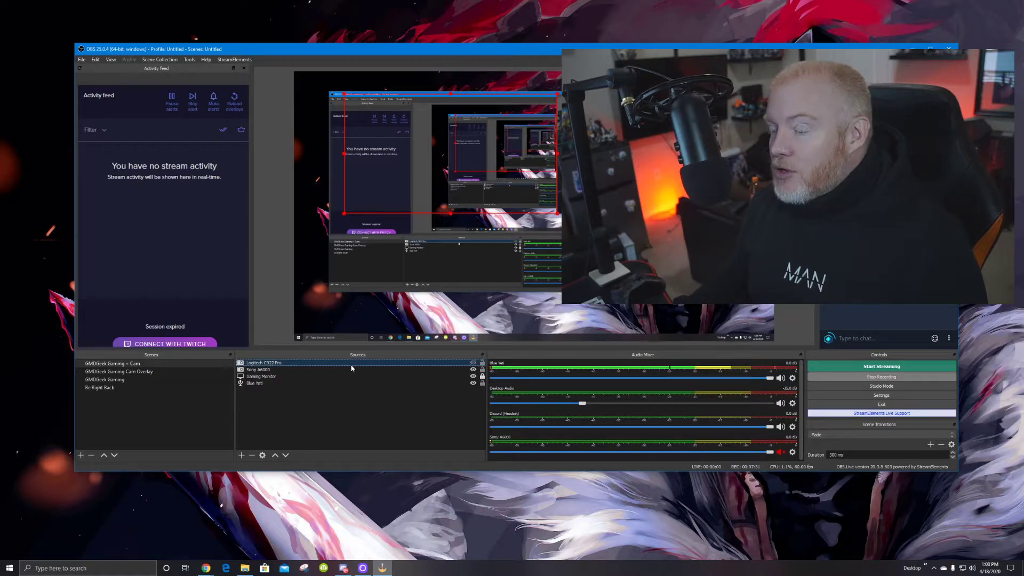
pyautogui.click(253, 455)
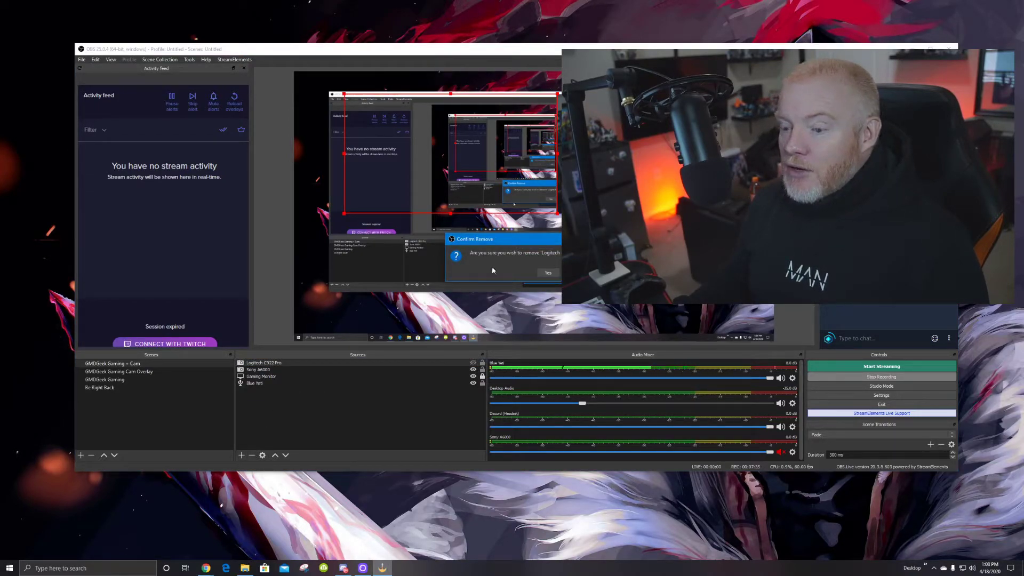
pyautogui.click(548, 272)
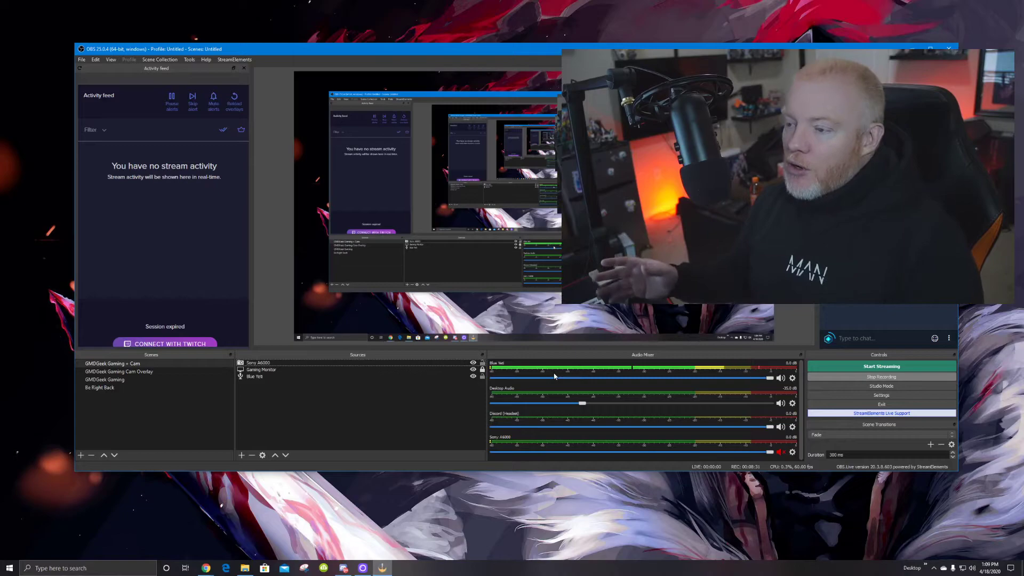
# Step: Open the program settings and examine the general options and the available streaming services, keeping Mixer.com - FTL
pyautogui.click(82, 59)
pyautogui.click(104, 90)
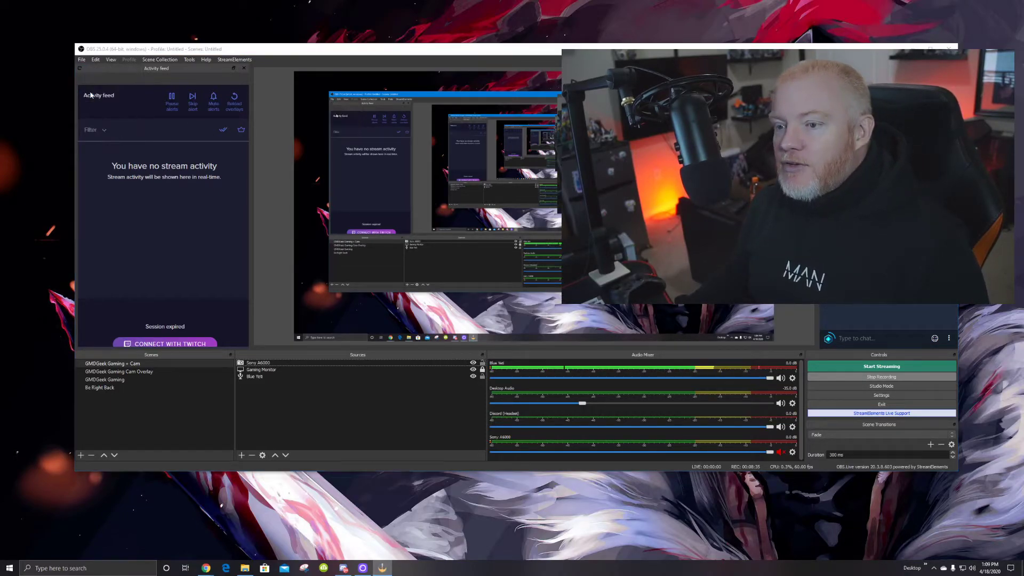
pyautogui.moveTo(402, 109); pyautogui.dragTo(261, 80)
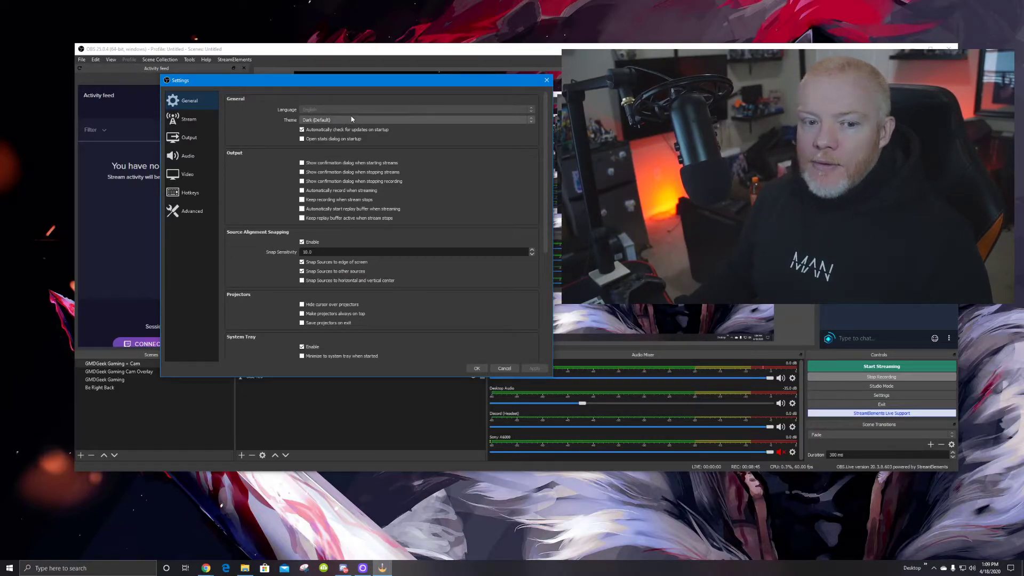
pyautogui.moveTo(440, 85); pyautogui.dragTo(536, 93)
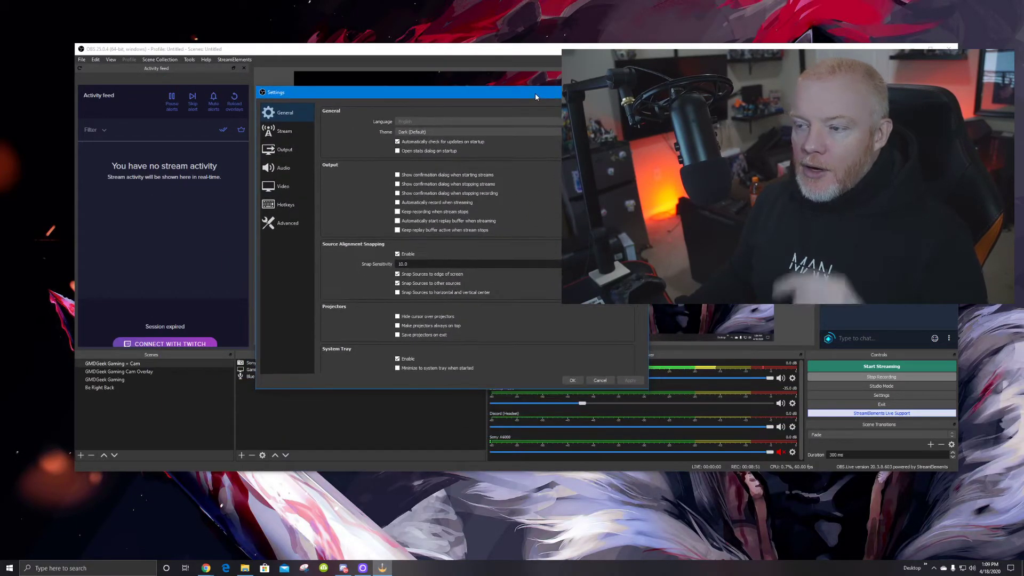
pyautogui.click(287, 133)
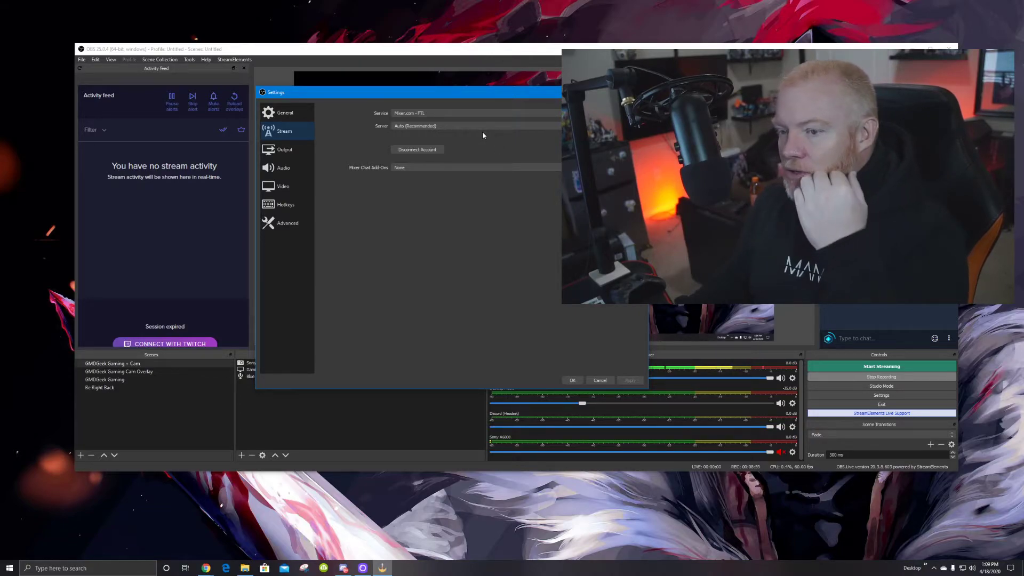
pyautogui.click(533, 113)
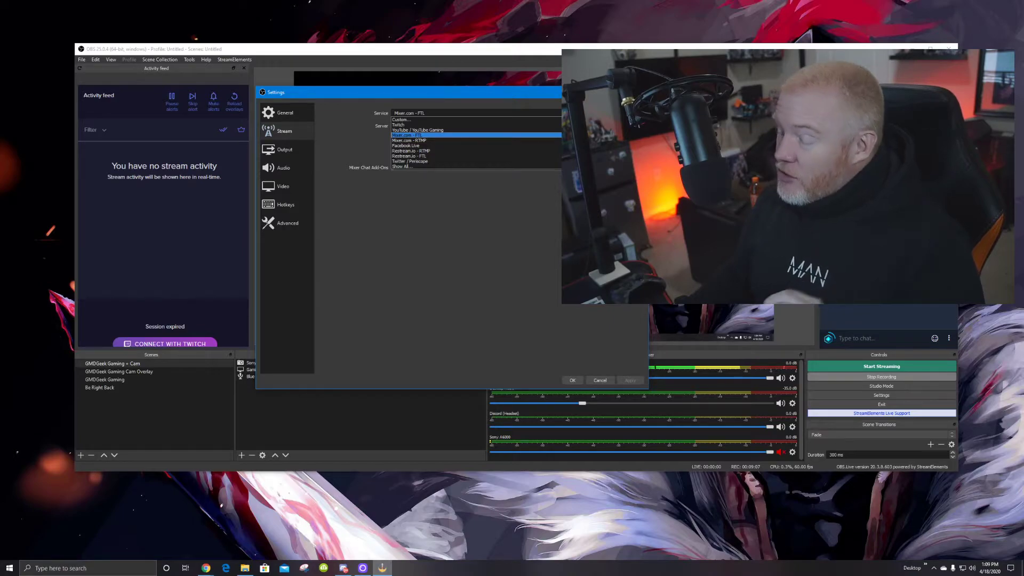
pyautogui.press('Return')
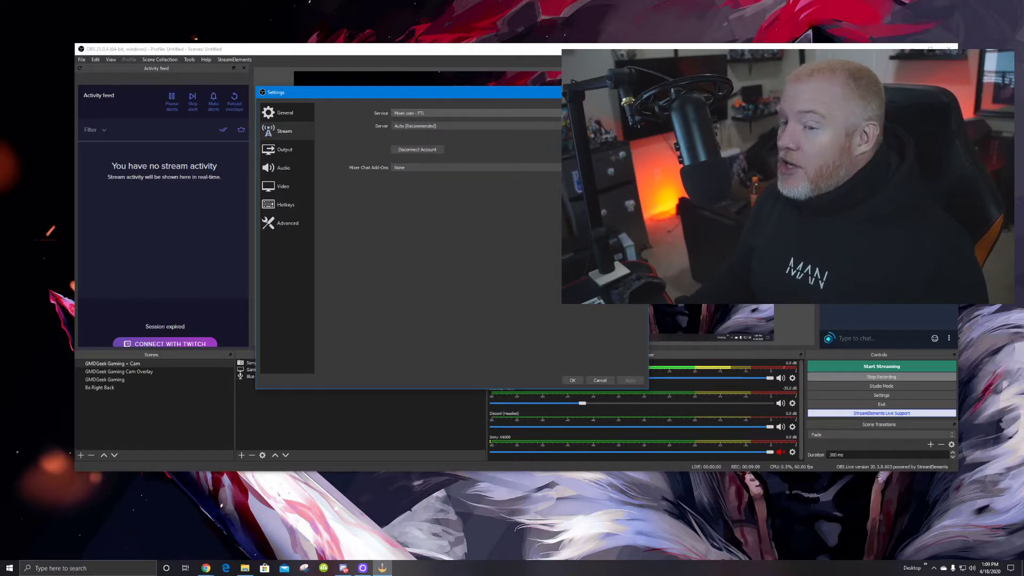
# Step: Examine the output settings for streaming, recording and audio tracks
pyautogui.click(299, 148)
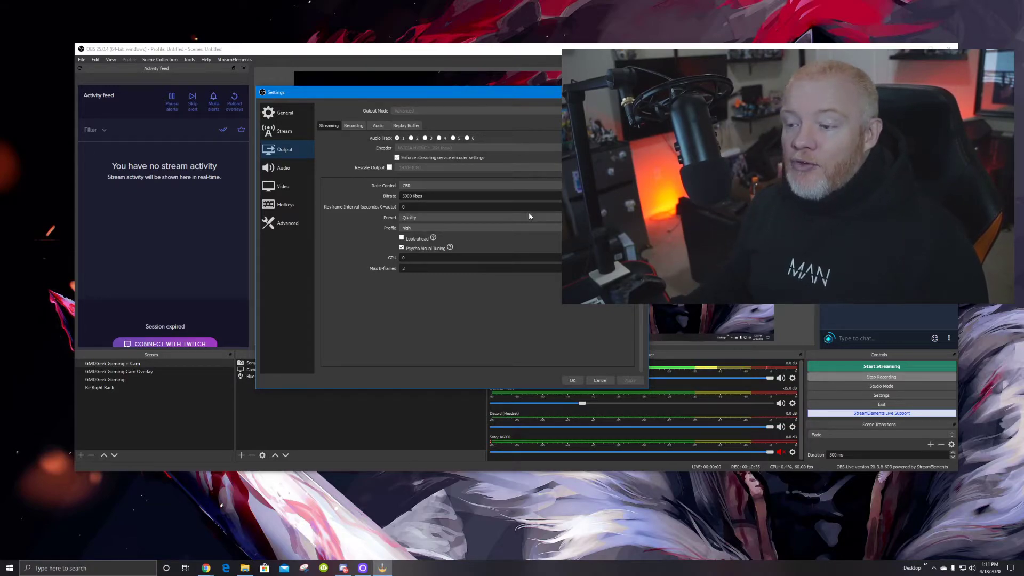
pyautogui.click(353, 126)
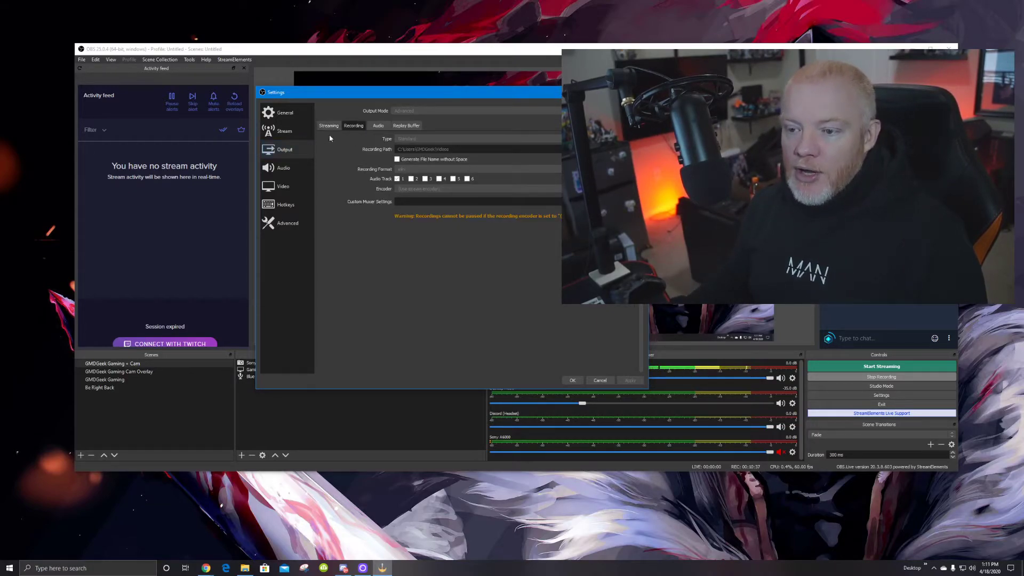
pyautogui.click(379, 126)
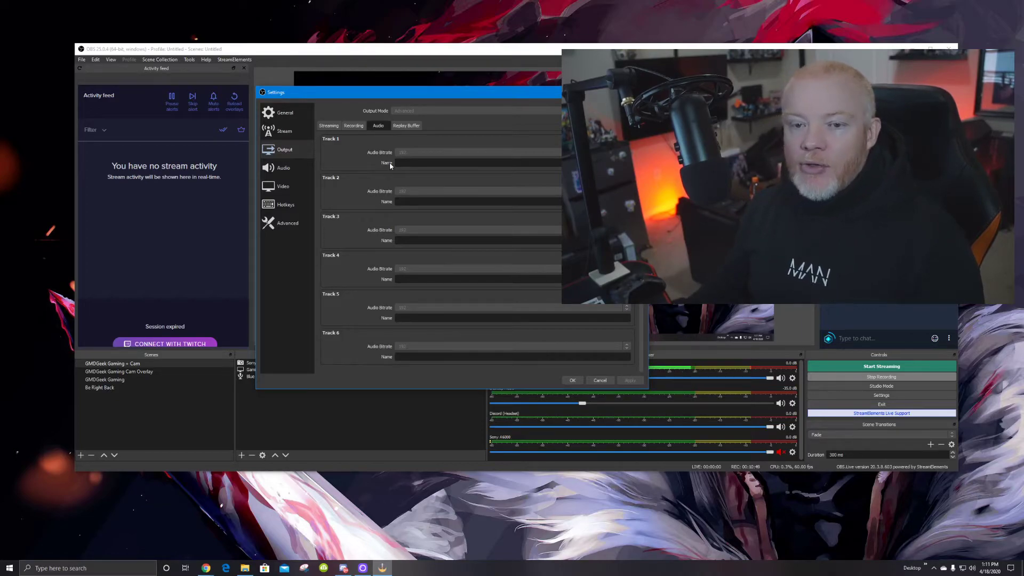
pyautogui.click(324, 126)
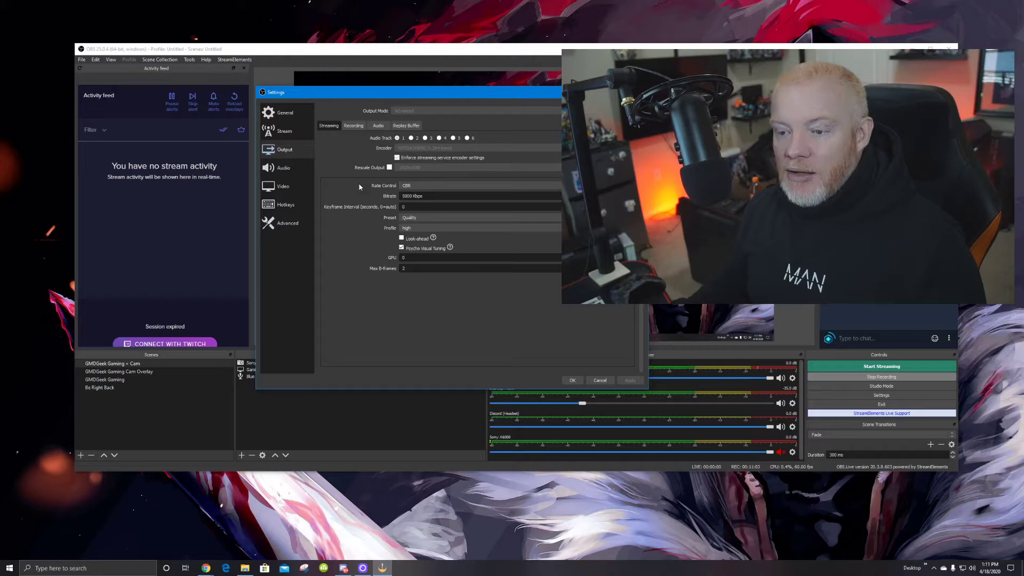
# Step: Examine the audio device settings and the choices for Mic/Auxiliary Audio, keeping it Disabled
pyautogui.click(291, 170)
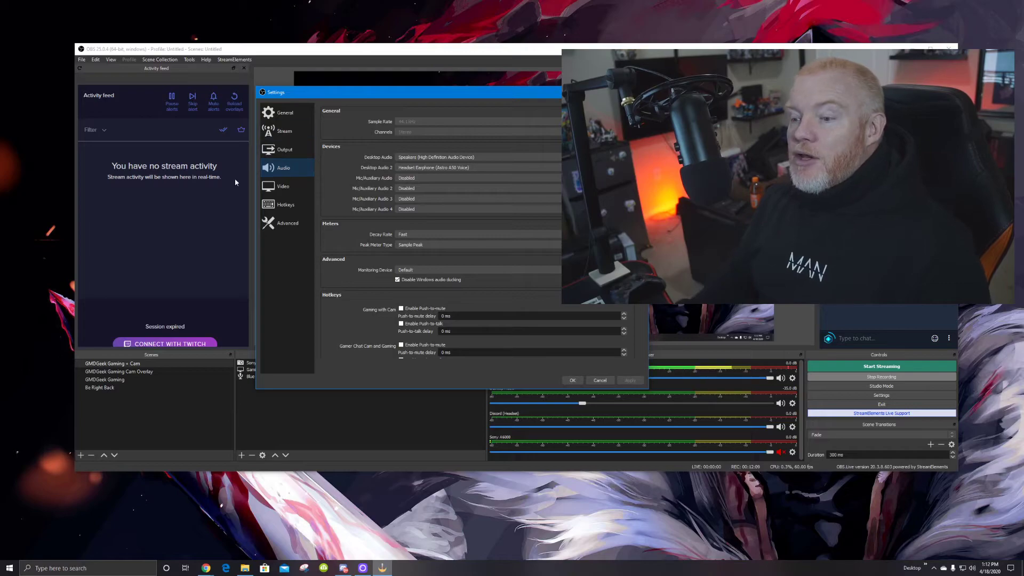
pyautogui.click(450, 179)
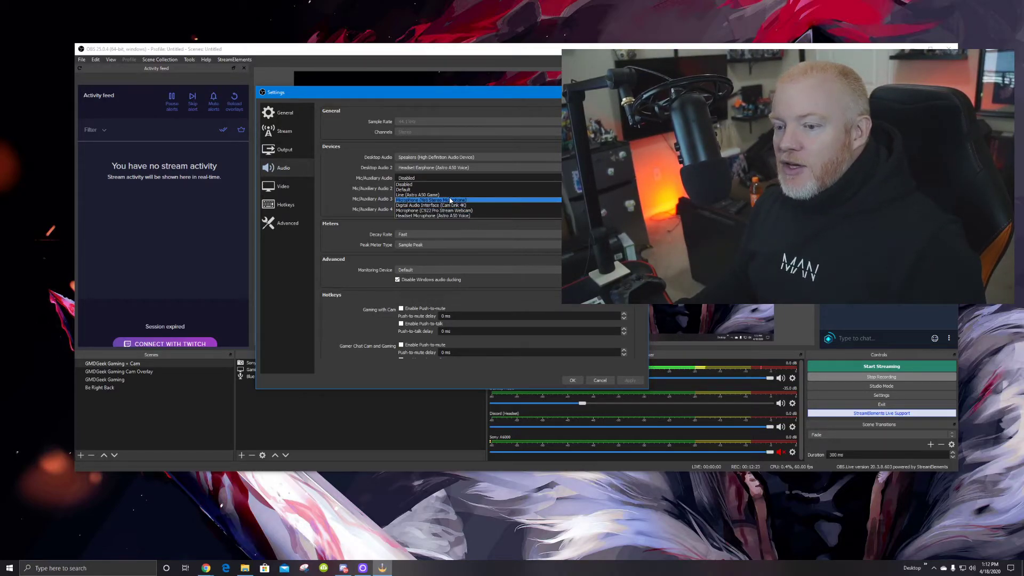
pyautogui.click(405, 185)
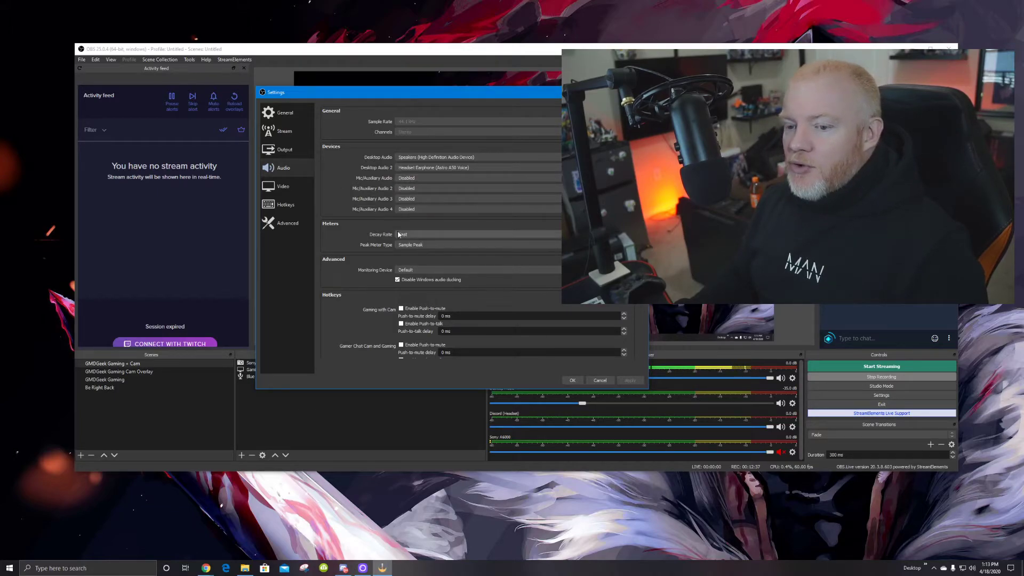
# Step: Examine the video resolution settings, return to the audio settings and close the settings window
pyautogui.click(293, 190)
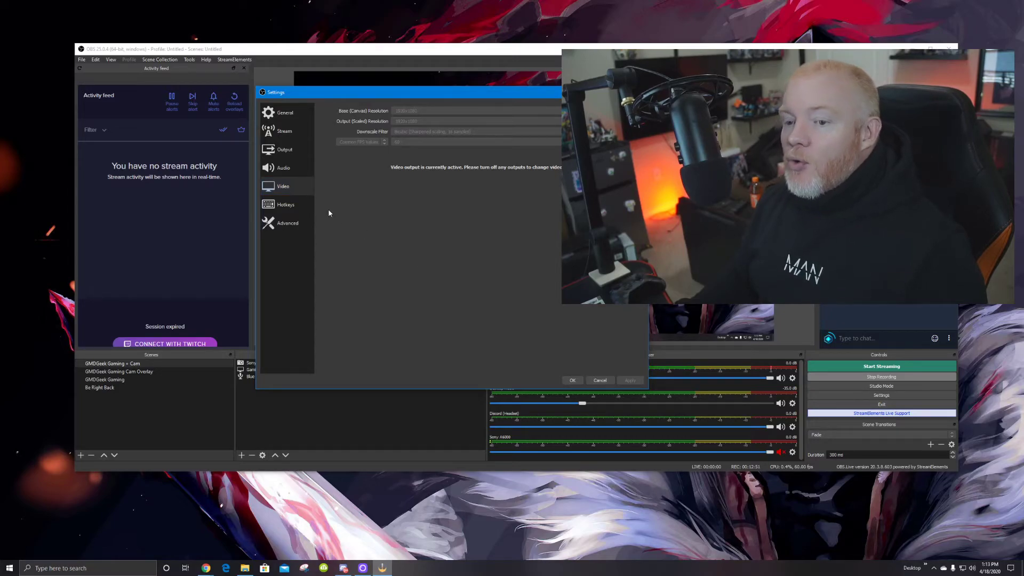
pyautogui.click(288, 168)
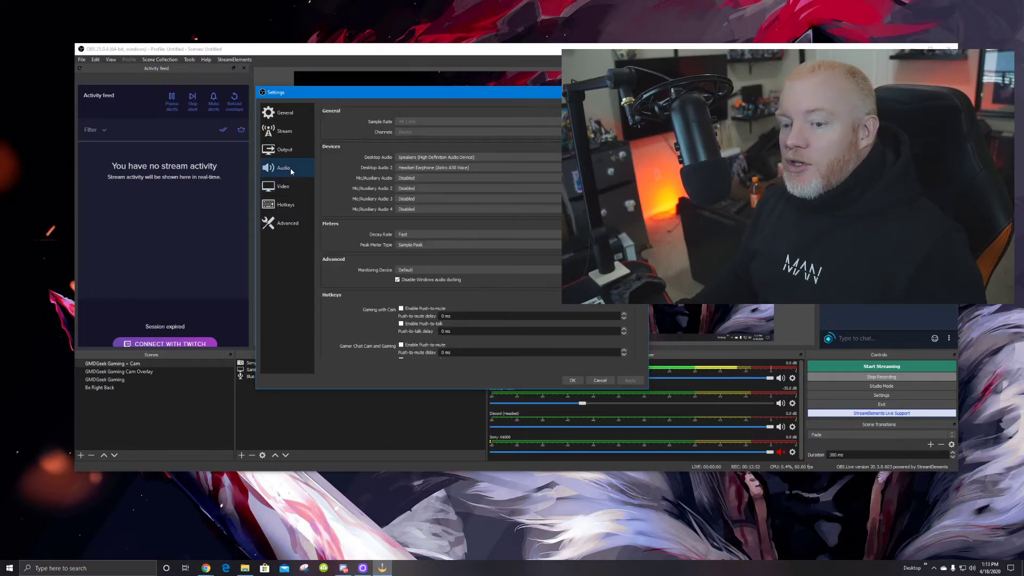
pyautogui.click(573, 380)
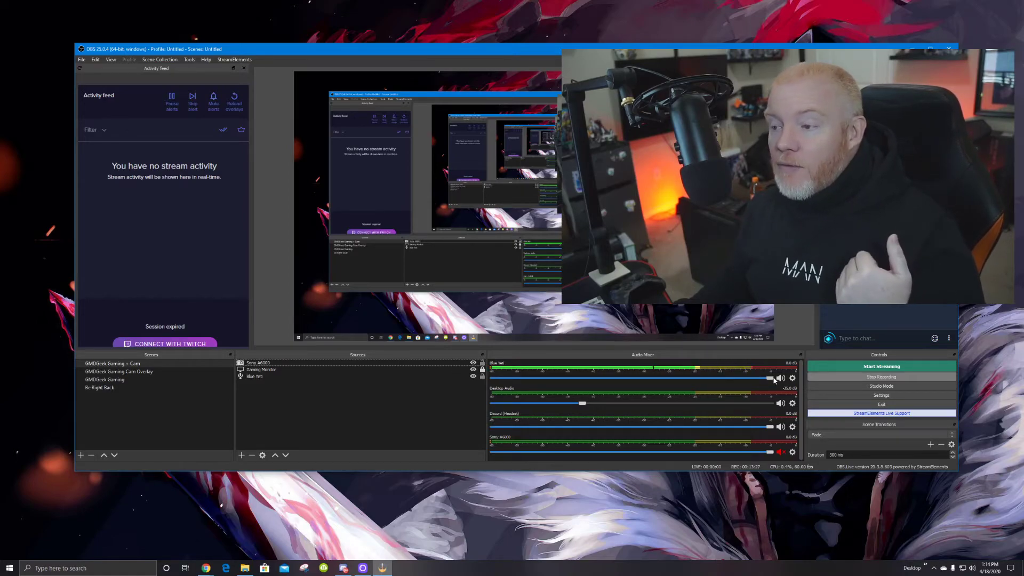
# Step: Try the Desktop Audio volume at 0.0 dB and at -55.9 dB, and set it to about -46.5 dB
pyautogui.moveTo(774, 380); pyautogui.dragTo(800, 378)
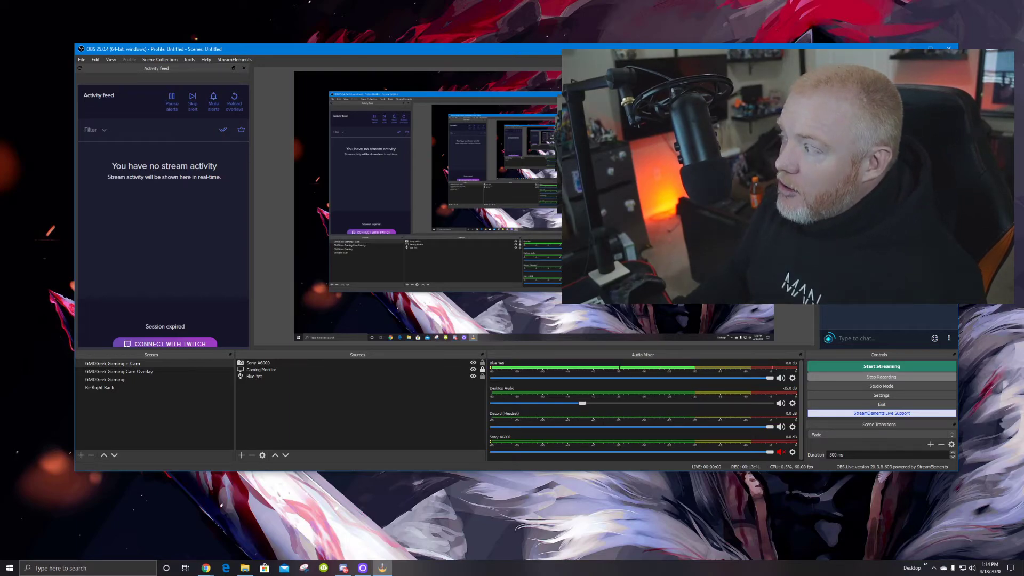
pyautogui.hotkey('alt', 'Tab')
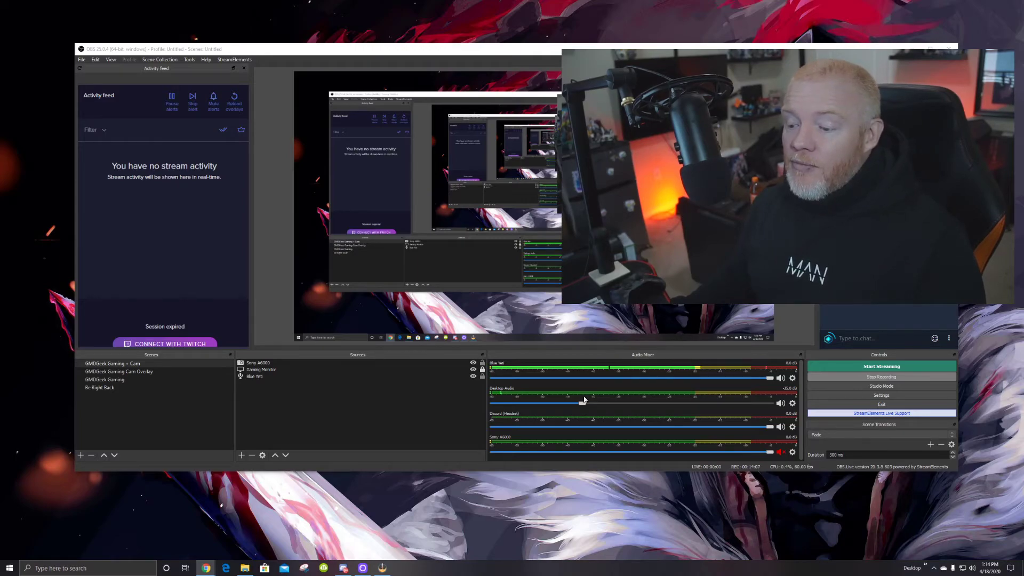
pyautogui.moveTo(582, 402); pyautogui.dragTo(771, 404)
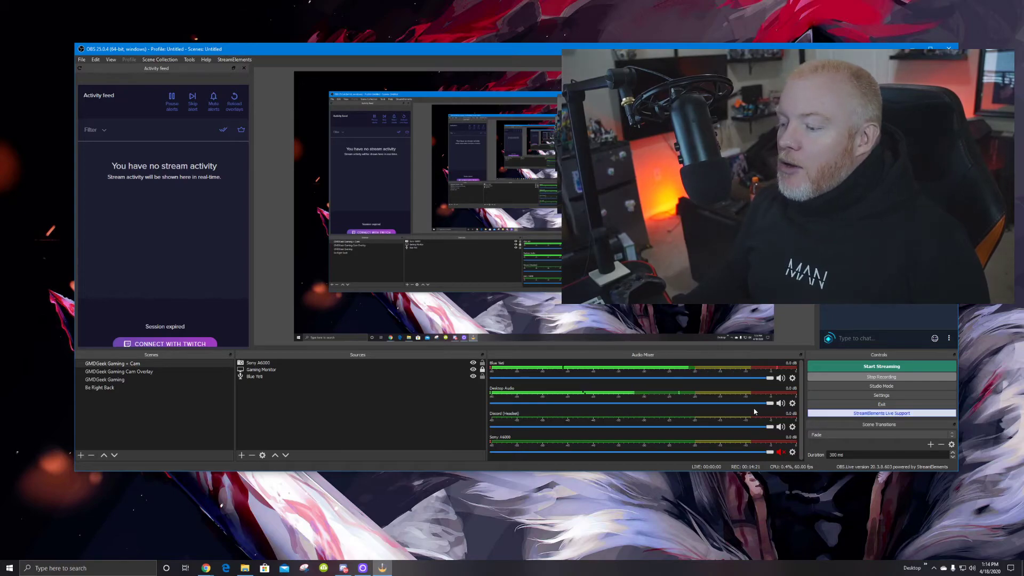
pyautogui.moveTo(770, 410); pyautogui.dragTo(550, 417)
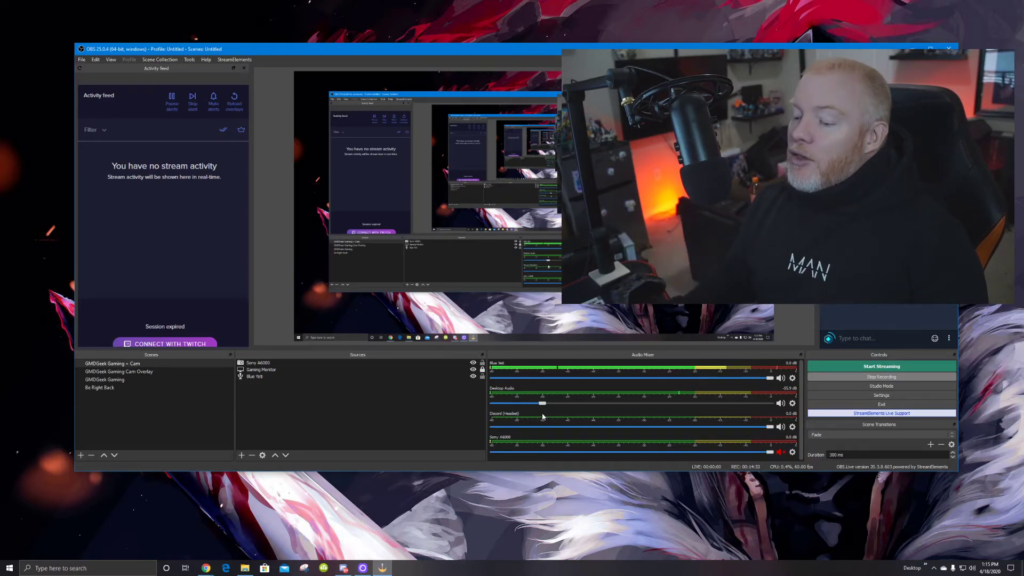
pyautogui.hotkey('alt', 'Tab')
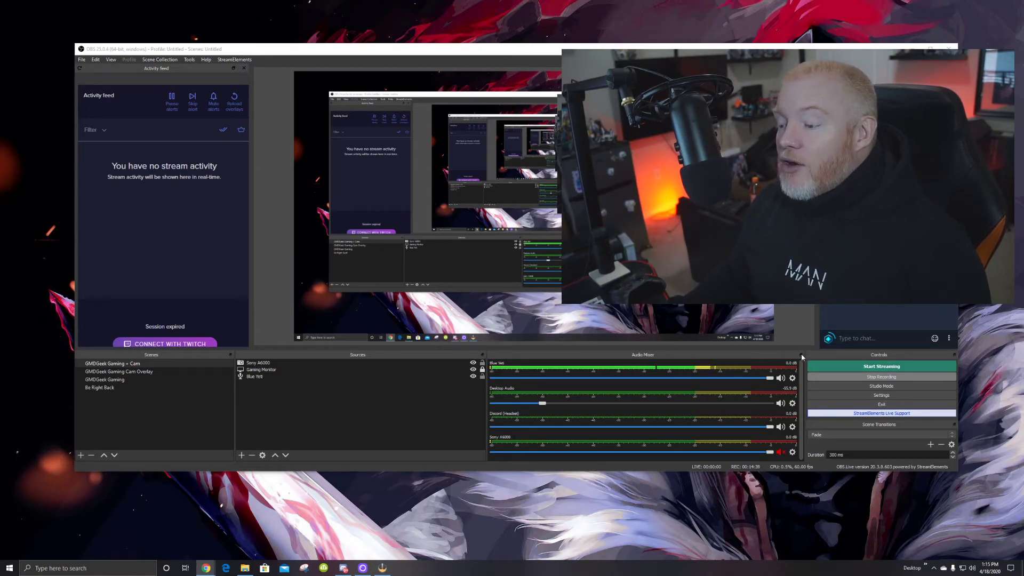
pyautogui.click(555, 405)
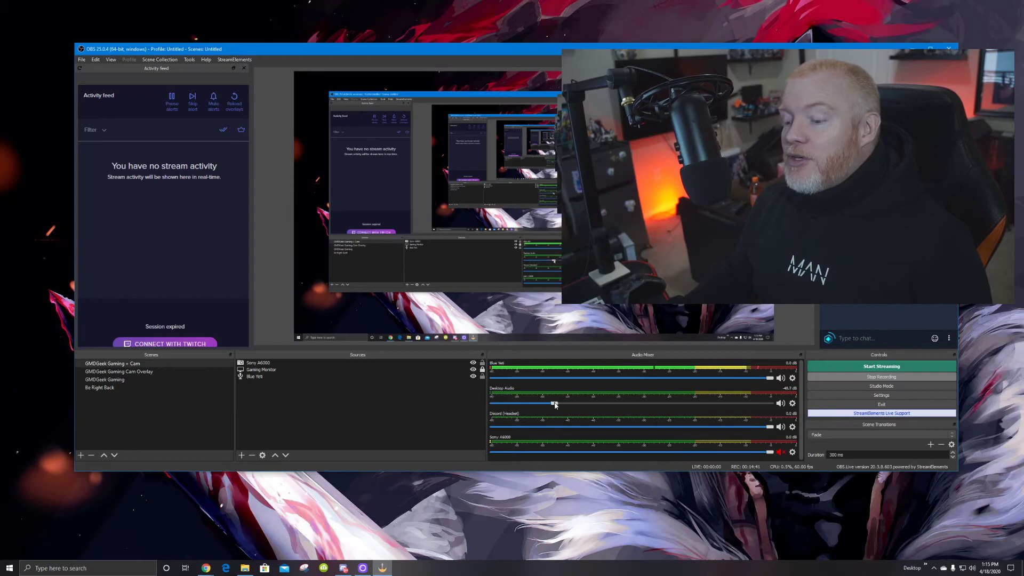
# Step: Mute the Discord (Headset) channel in the audio mixer and unmute it again
pyautogui.click(779, 404)
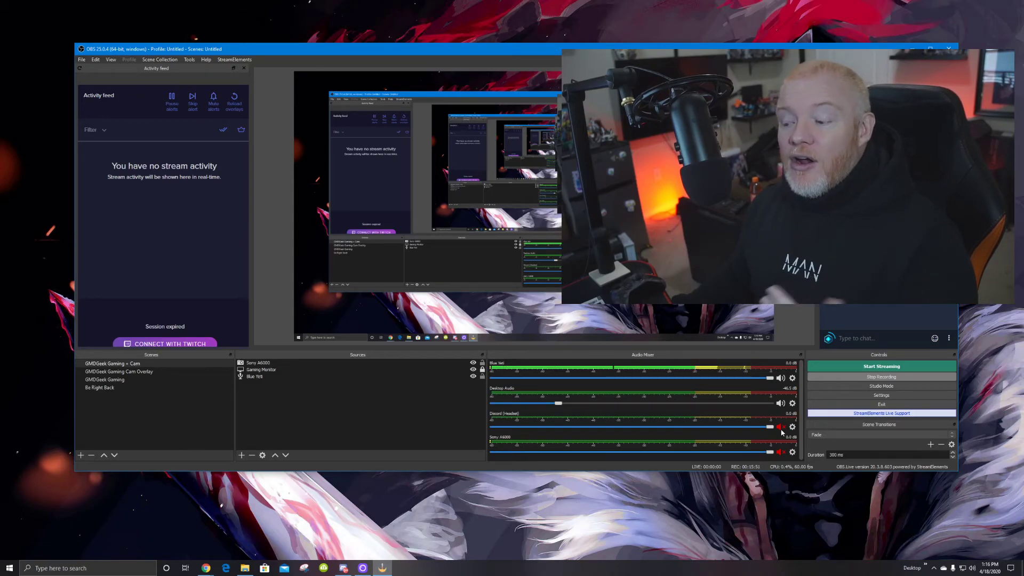
pyautogui.click(781, 428)
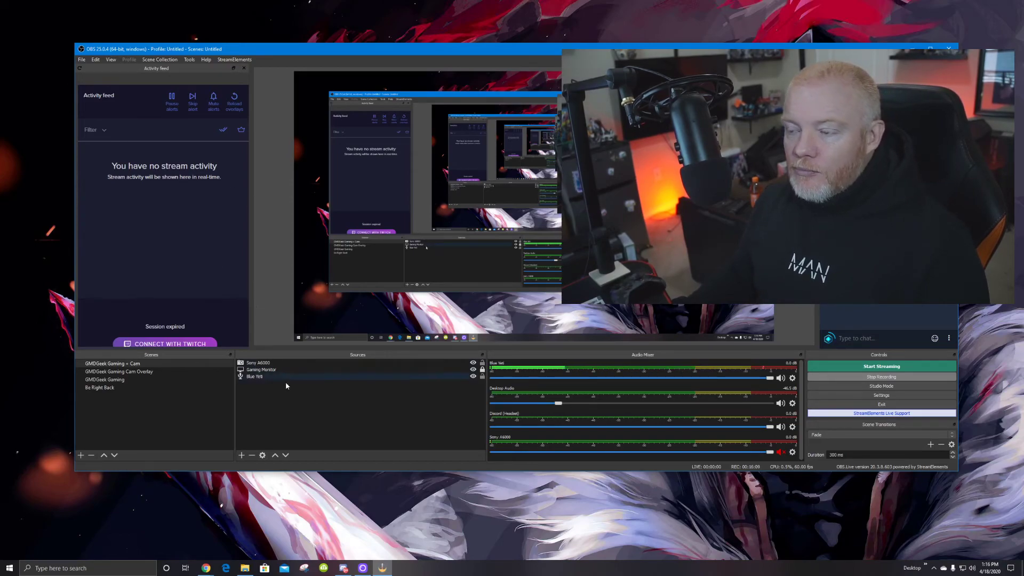
# Step: Add a new Video Capture Device source named Logitech and choose the c922 Pro Stream Webcam as its device
pyautogui.click(241, 455)
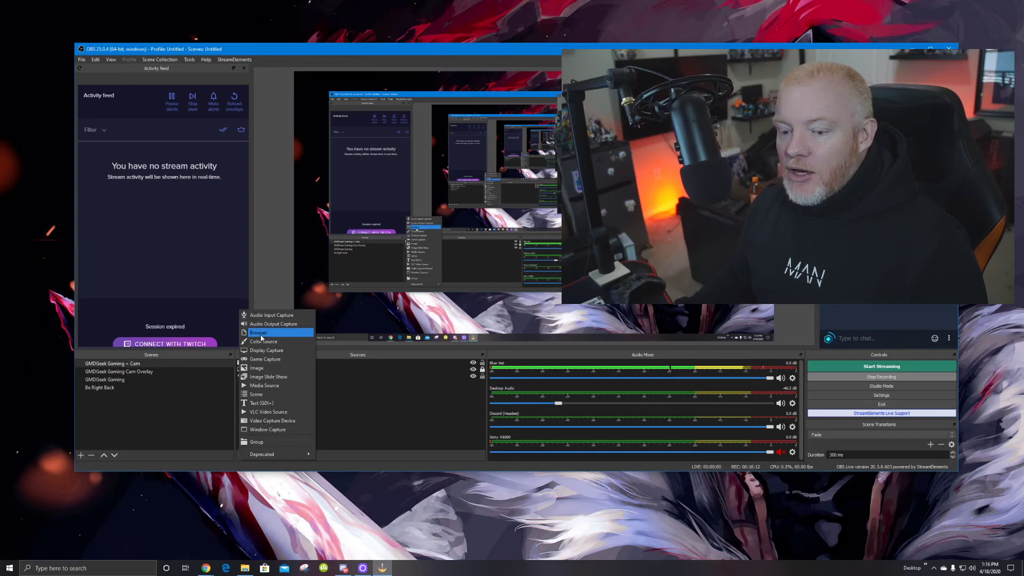
pyautogui.click(272, 421)
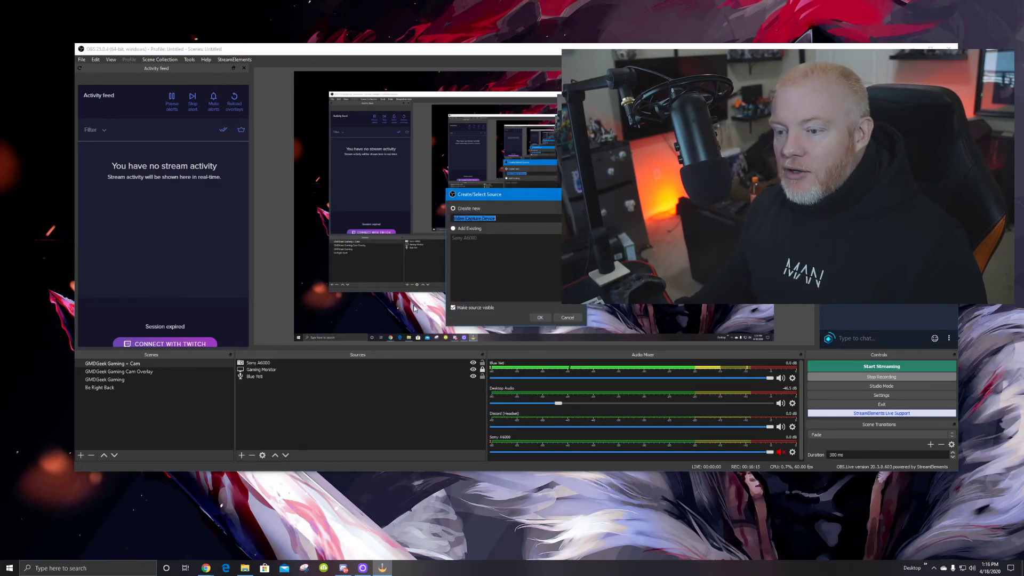
pyautogui.write('Logit')
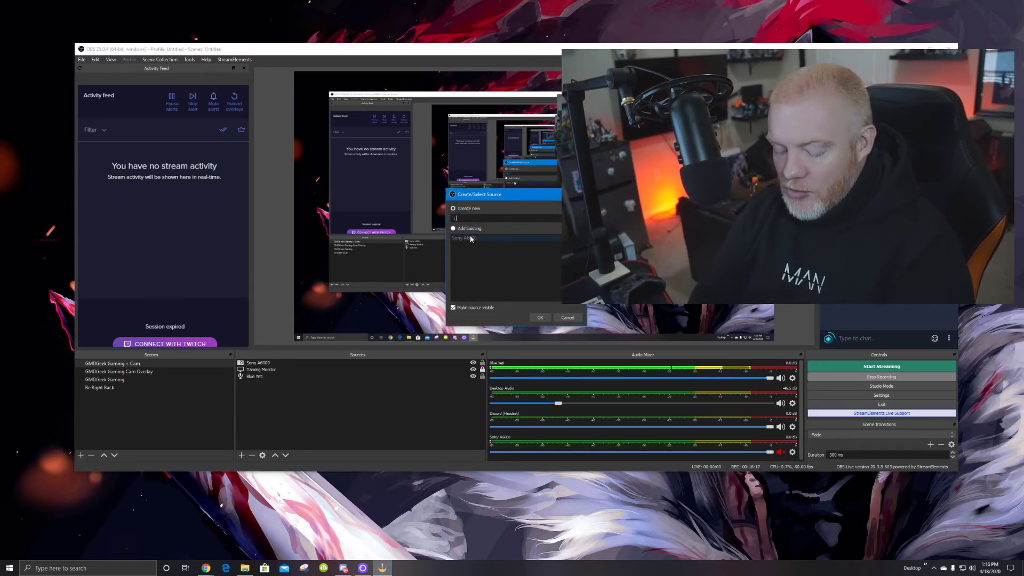
pyautogui.press('BackSpace')
pyautogui.press('BackSpace')
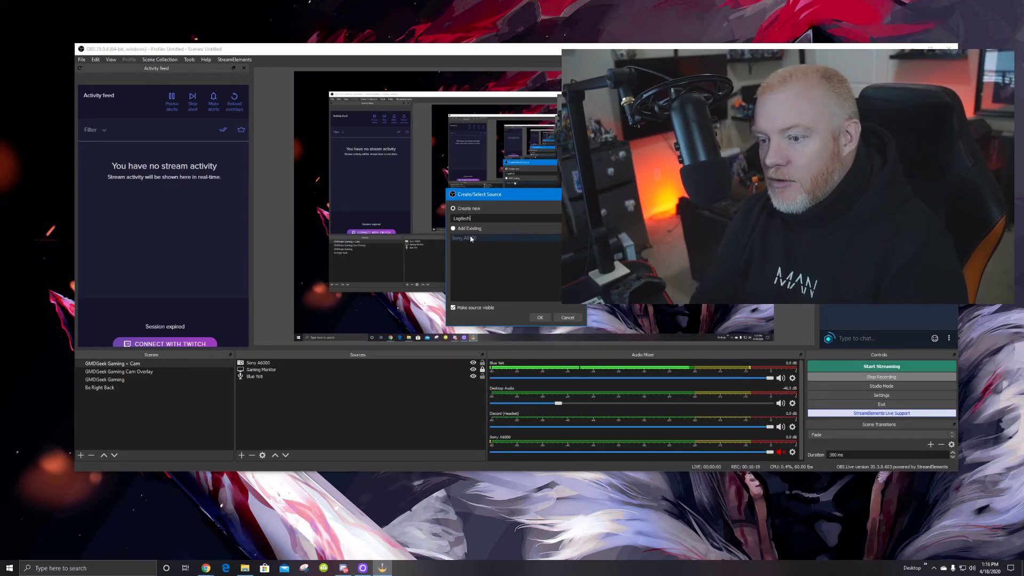
pyautogui.press('Return')
pyautogui.click(495, 247)
pyautogui.click(497, 258)
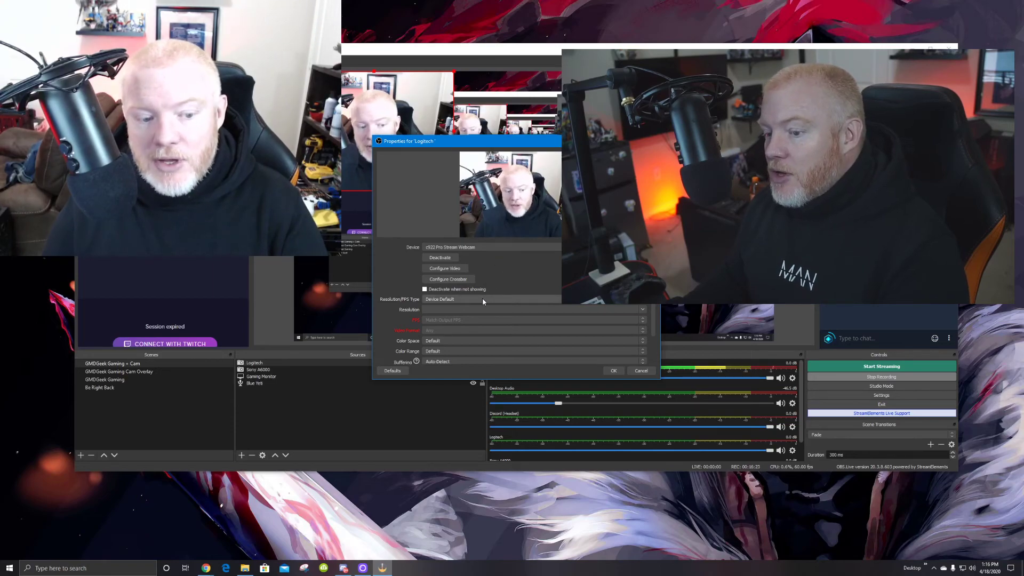
# Step: Set the webcam's Resolution/FPS Type to Custom and choose a resolution at which its picture fills the entire canvas
pyautogui.click(483, 299)
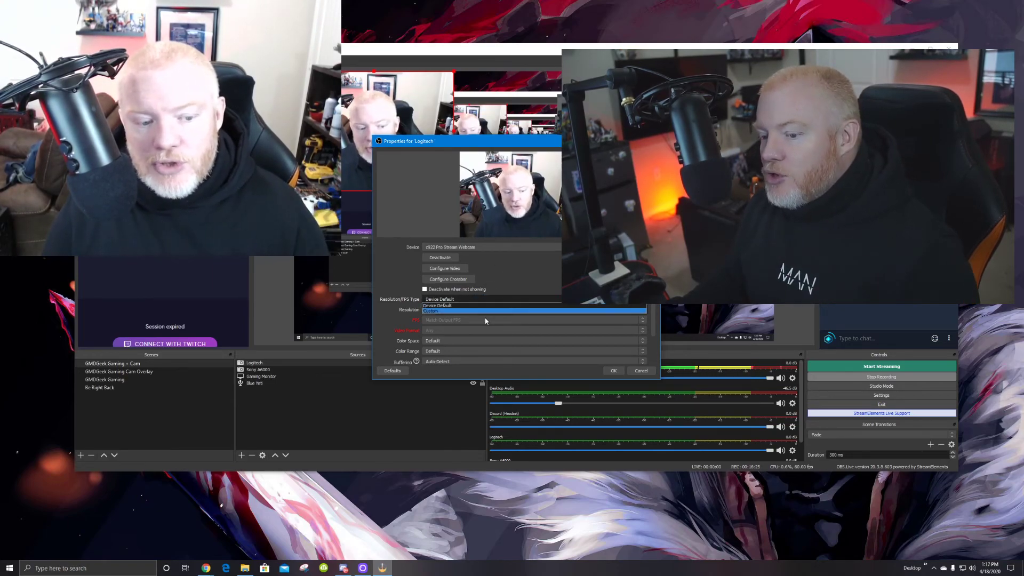
pyautogui.click(486, 311)
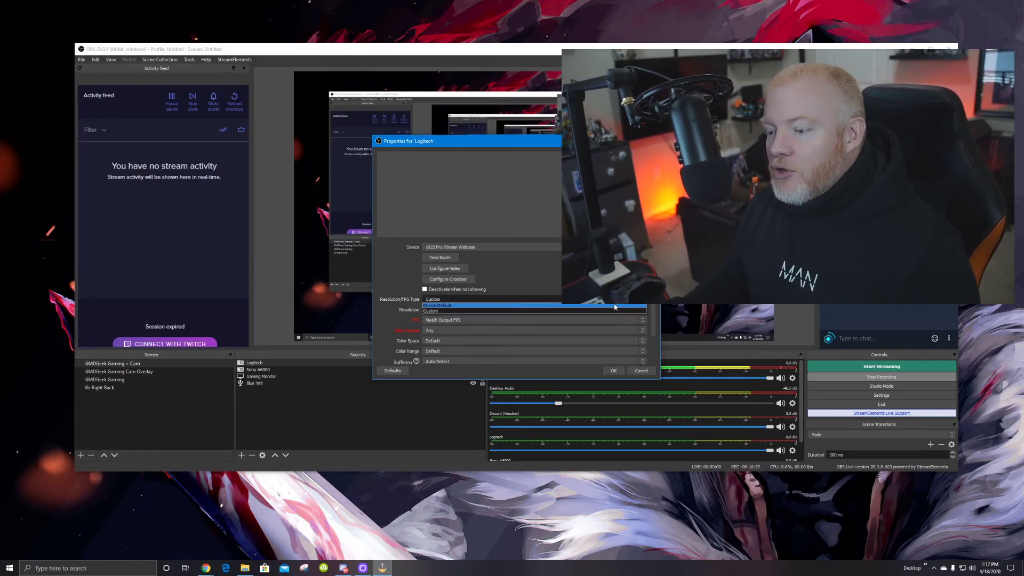
pyautogui.click(644, 310)
pyautogui.click(538, 328)
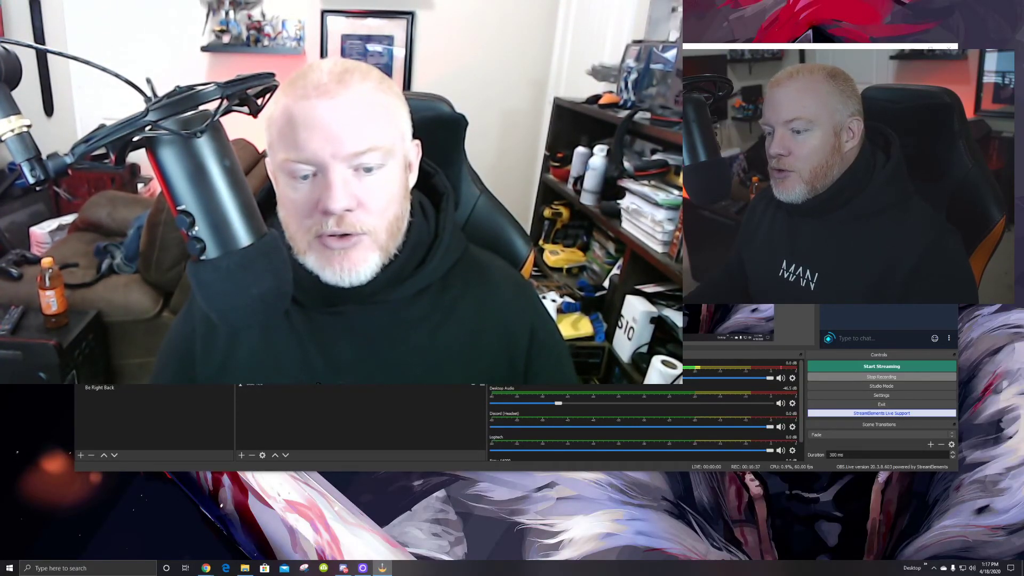
pyautogui.click(535, 317)
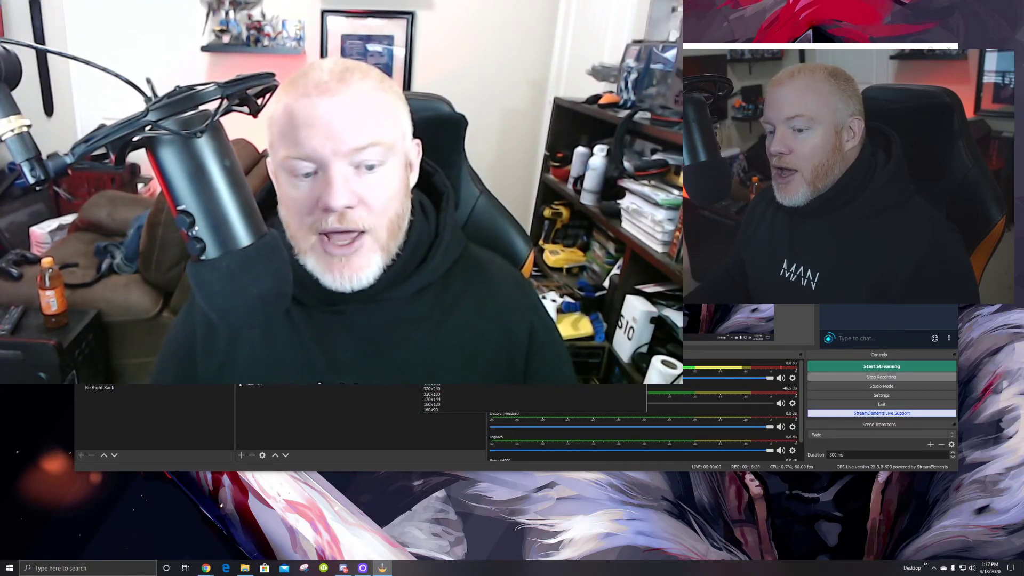
pyautogui.click(535, 323)
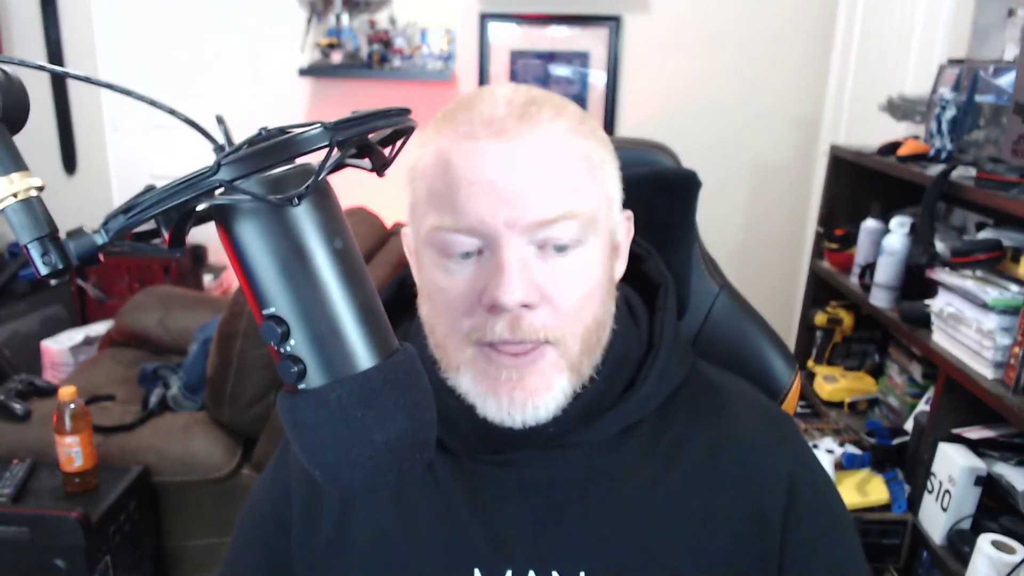